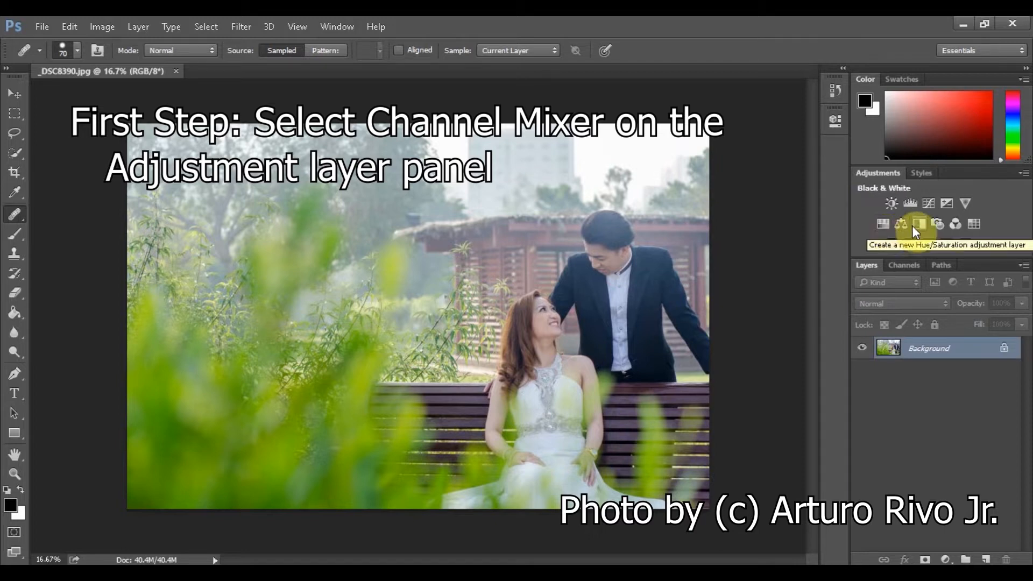
Add a Channel Mixer adjustment layer with the Red output channel set to Red -50, Green +200 and Blue -50.
click(957, 225)
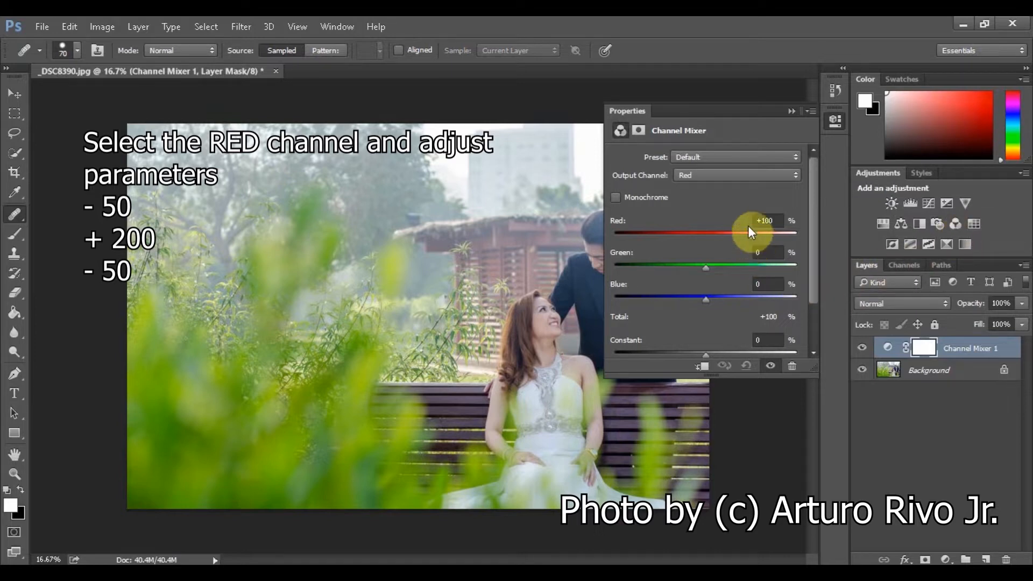
click(745, 179)
click(738, 192)
drag(753, 240, 684, 241)
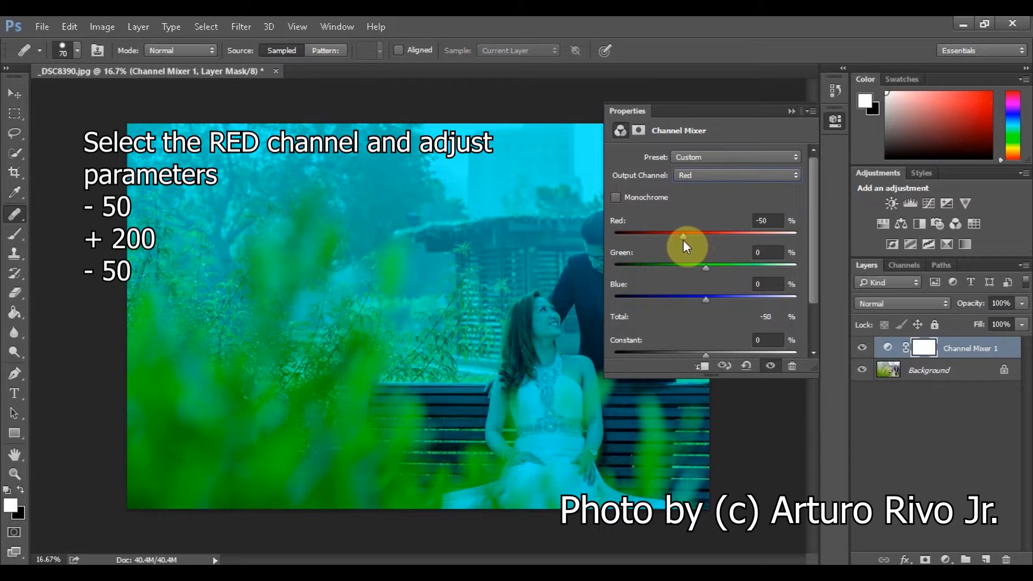
drag(706, 267, 799, 272)
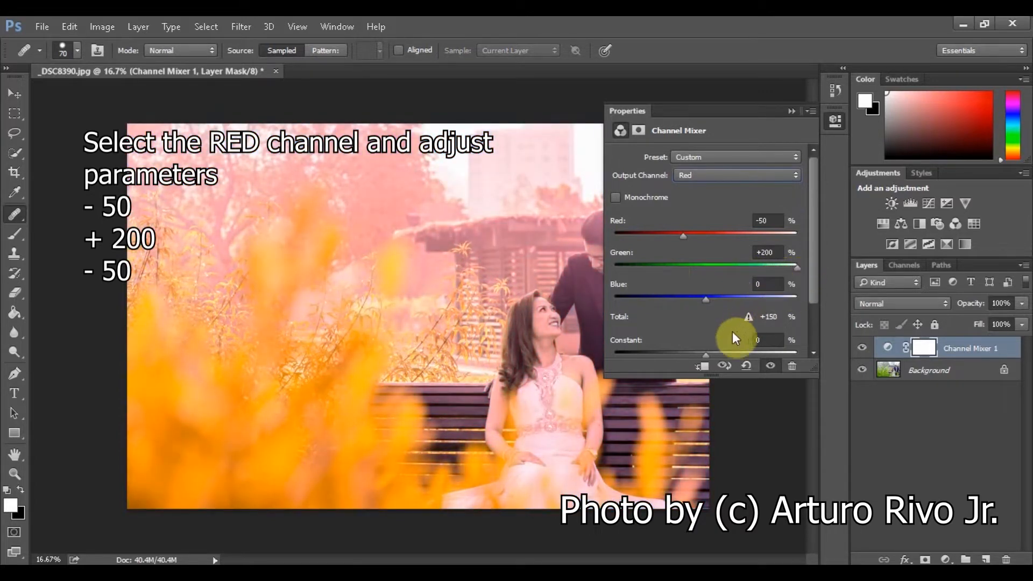
drag(705, 301, 684, 299)
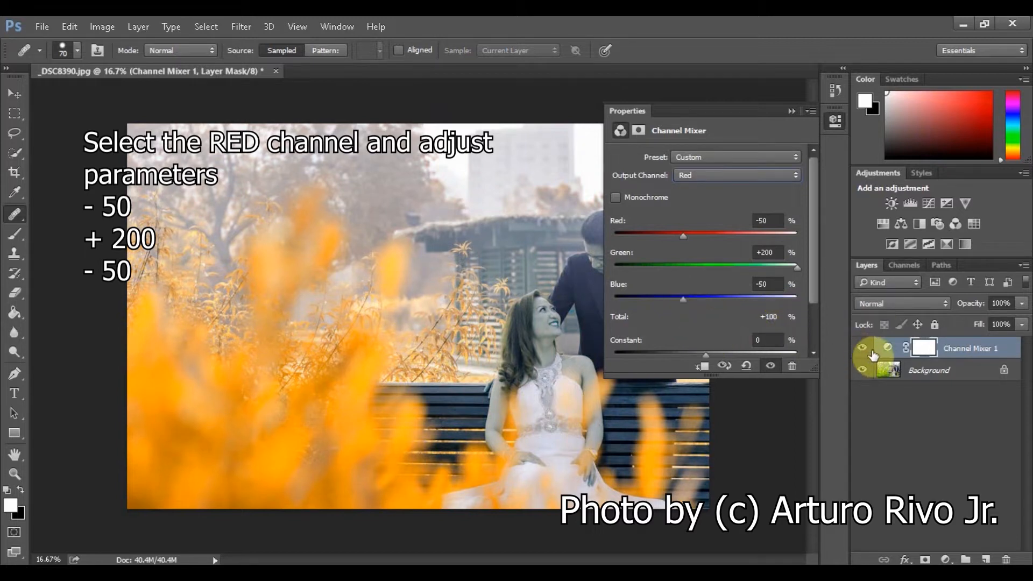
click(795, 111)
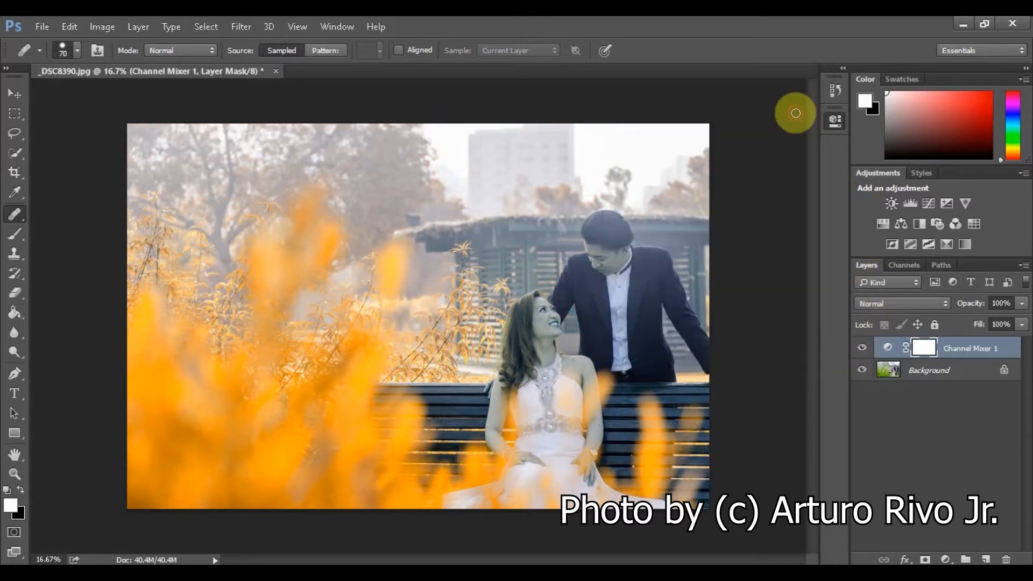
Set the Channel Mixer layer's blend mode to Lighten and flatten the image.
click(921, 303)
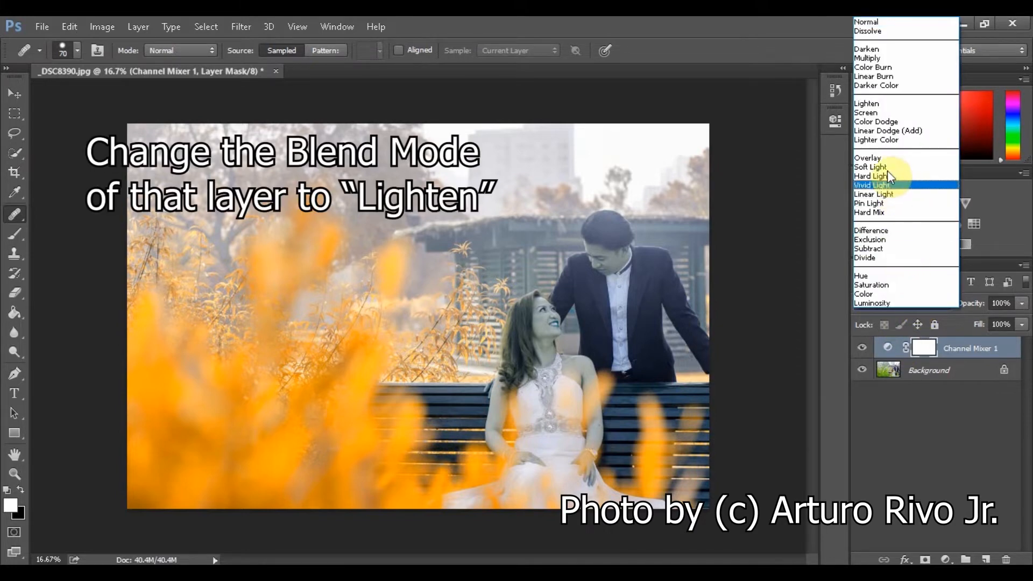
click(883, 105)
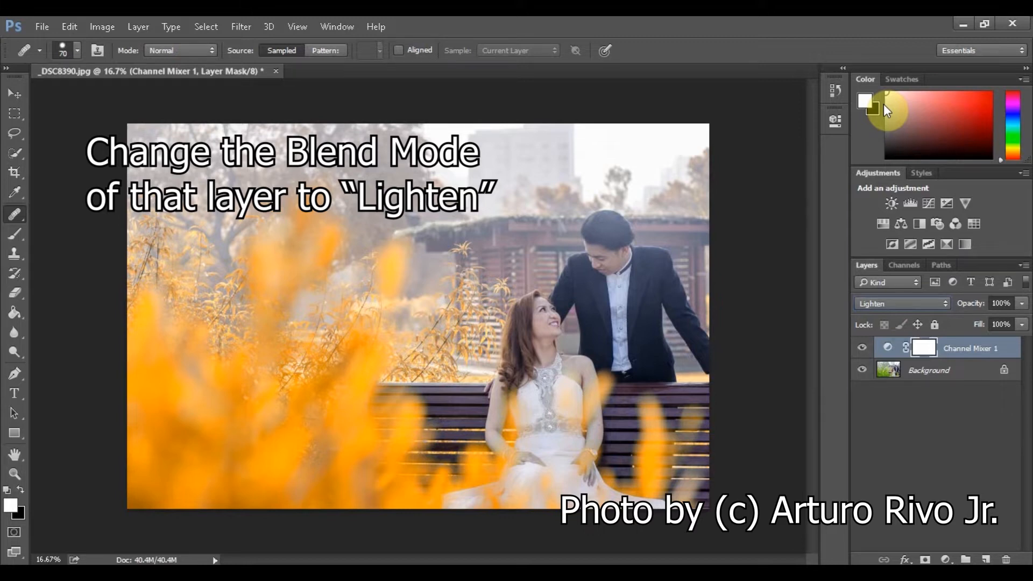
right_click(1015, 351)
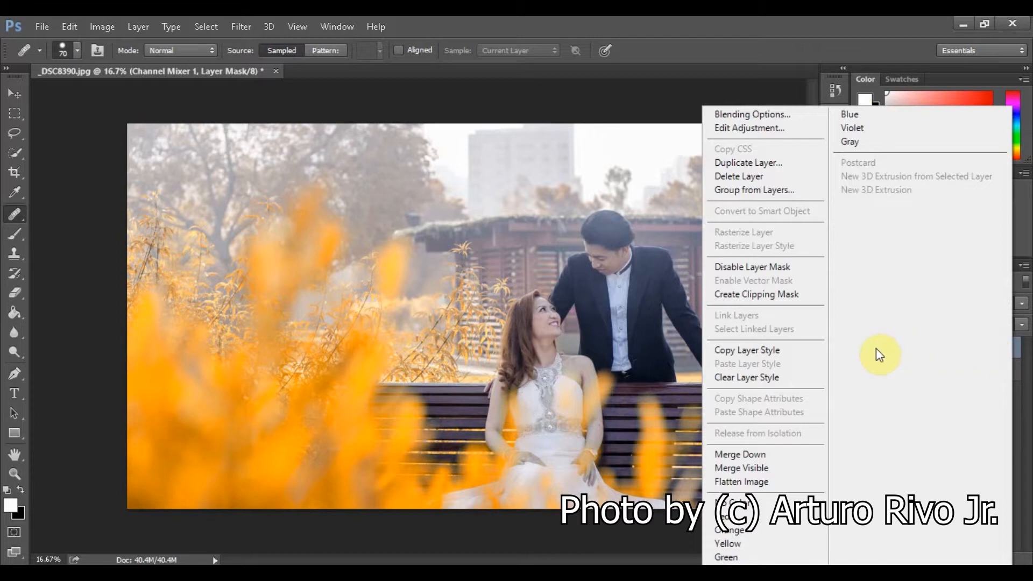
click(766, 479)
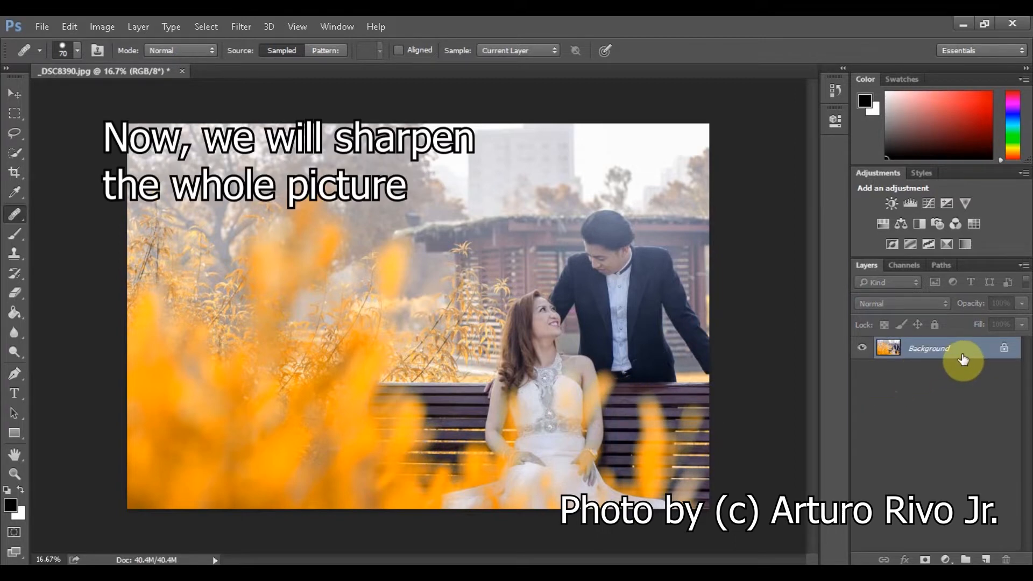
Duplicate the background layer and apply a High Pass filter with a 2.5-pixel radius to the copy.
key(ctrl+j)
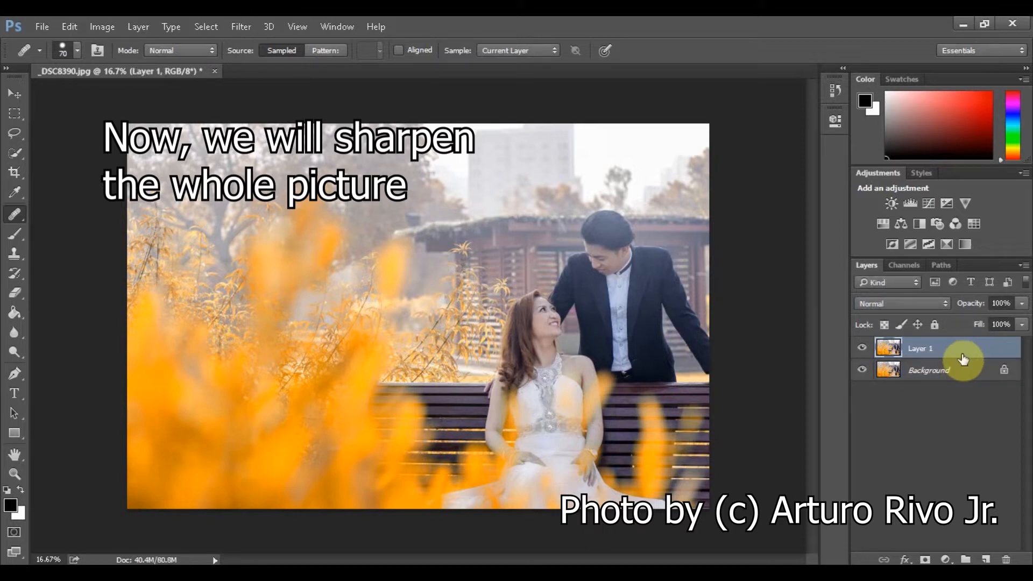
click(250, 26)
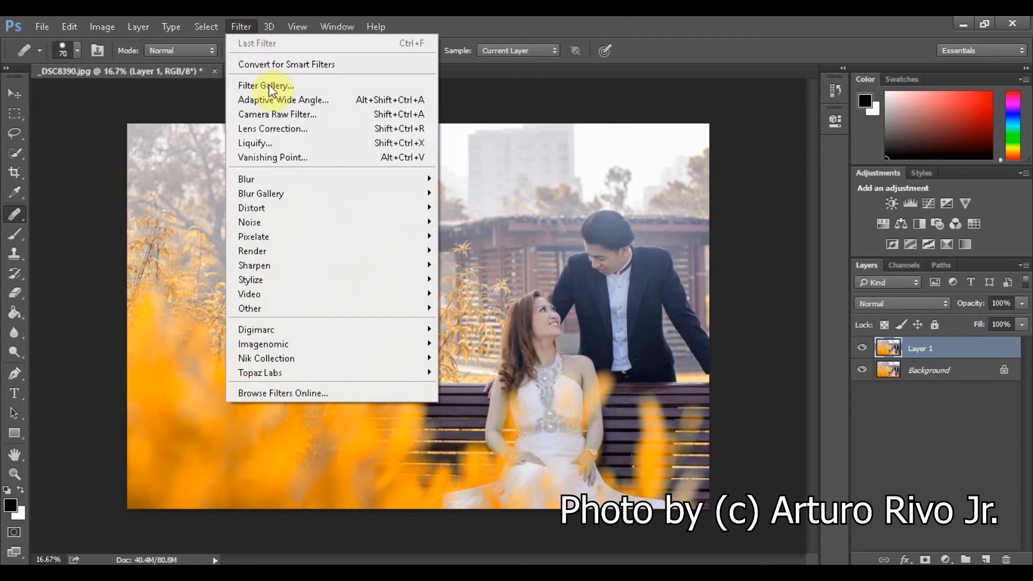
mouse_move(345, 311)
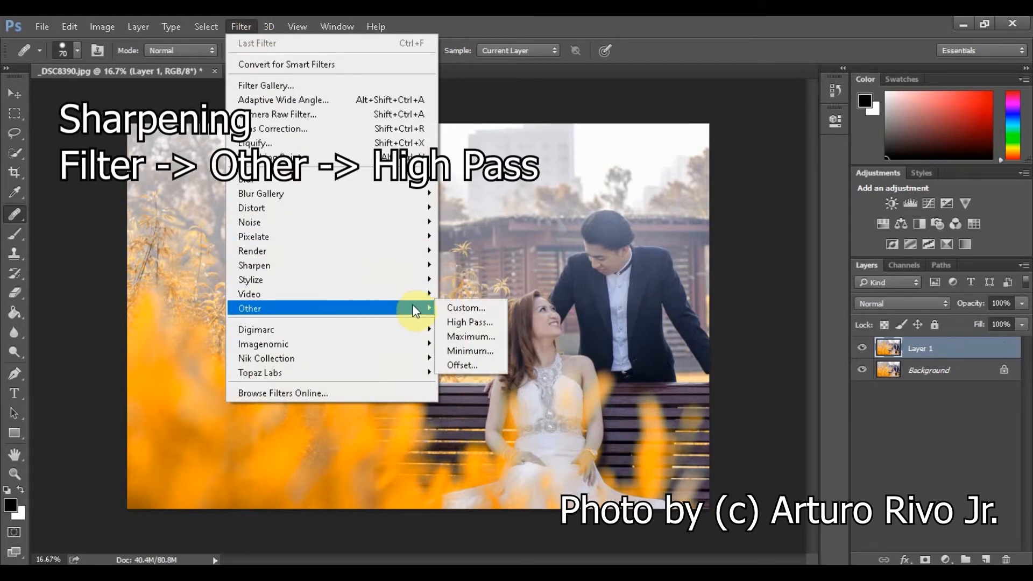
click(465, 322)
drag(560, 120, 861, 89)
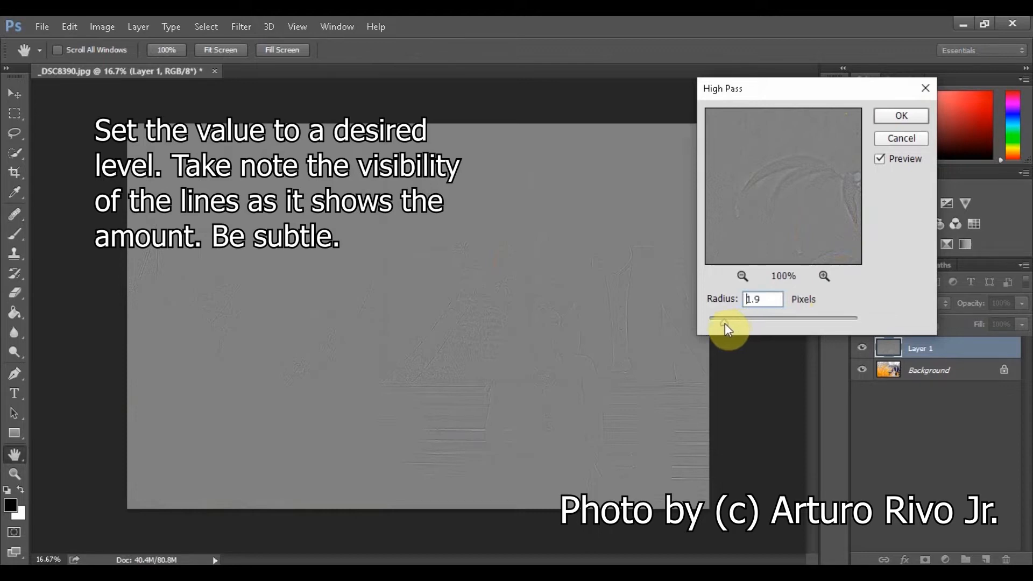
drag(724, 324, 727, 323)
drag(731, 323, 728, 323)
click(889, 120)
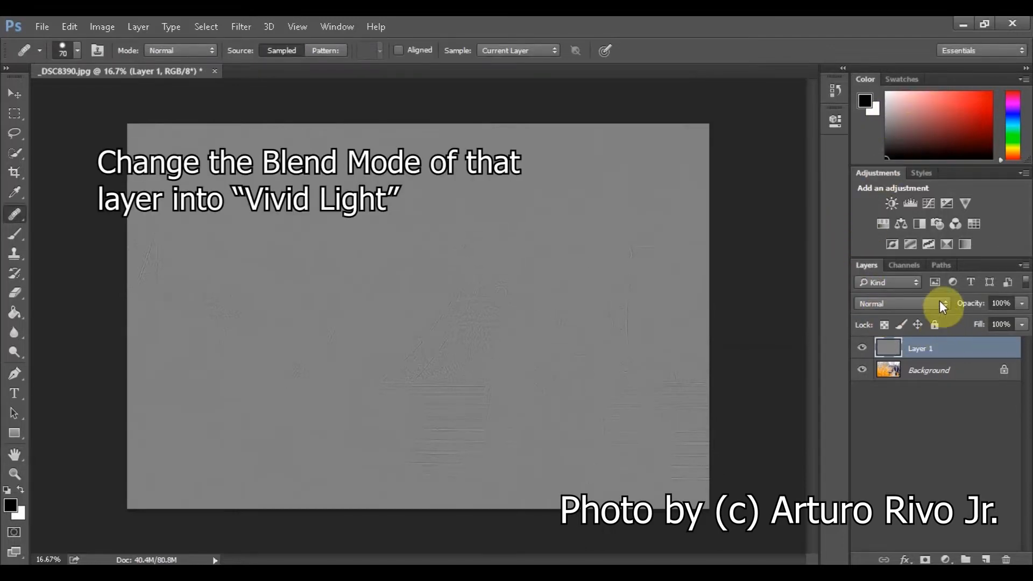
Set the High Pass layer's blend mode to Vivid Light and flatten the image.
click(939, 302)
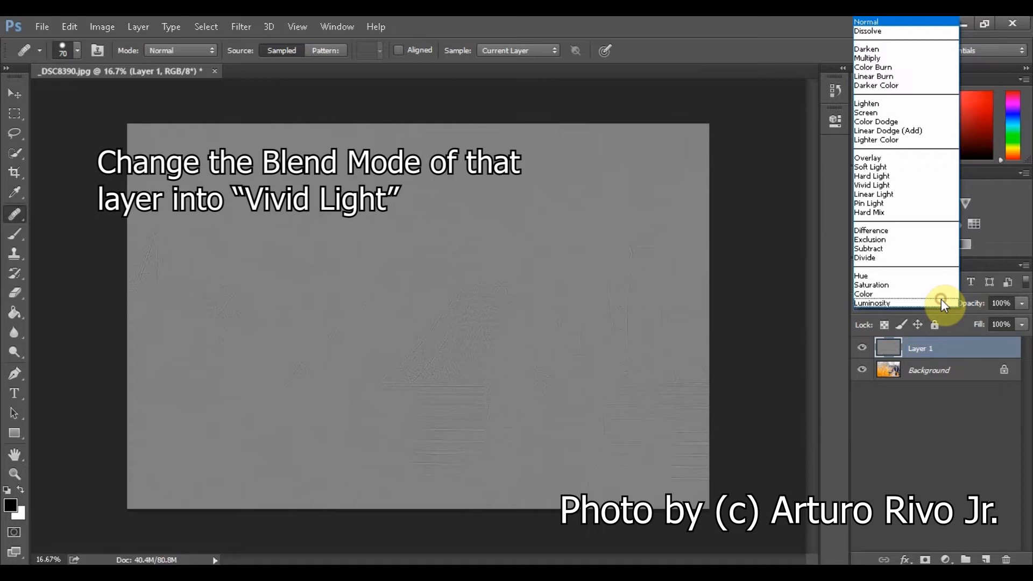
click(900, 187)
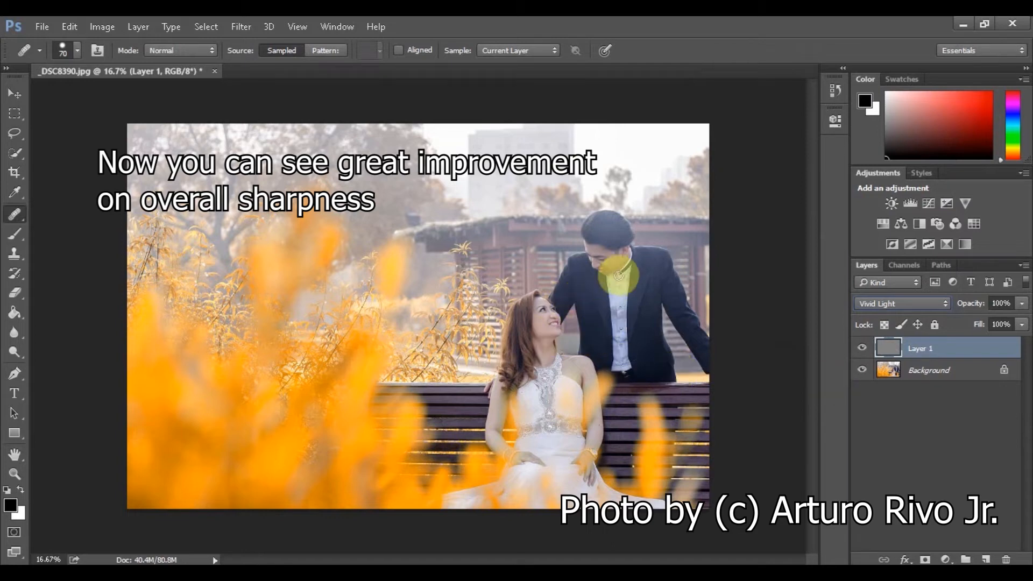
right_click(1004, 349)
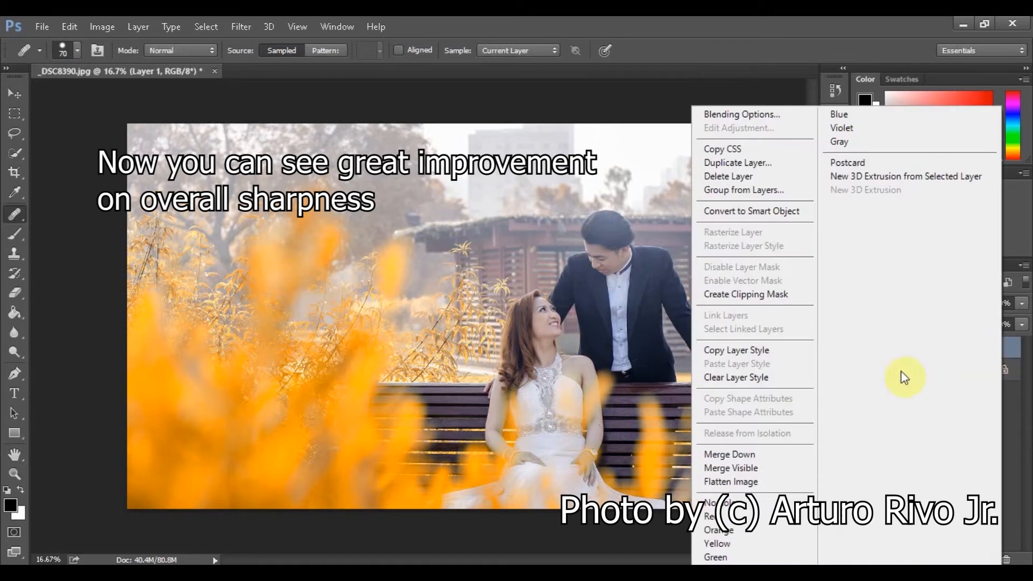
click(766, 481)
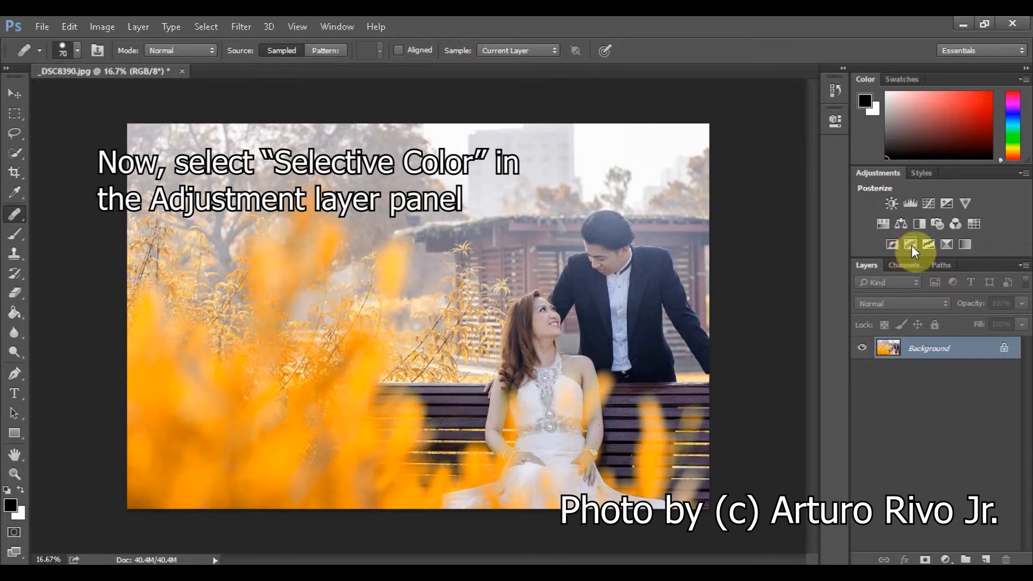
Add a Selective Color adjustment layer with the Yellows set to Cyan -70 and Yellow +70.
click(947, 249)
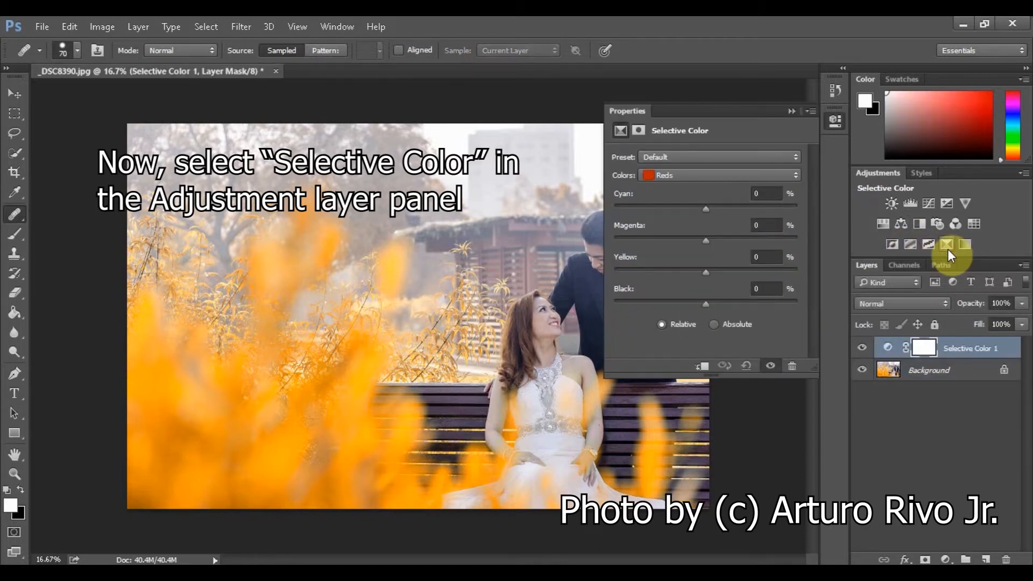
click(788, 175)
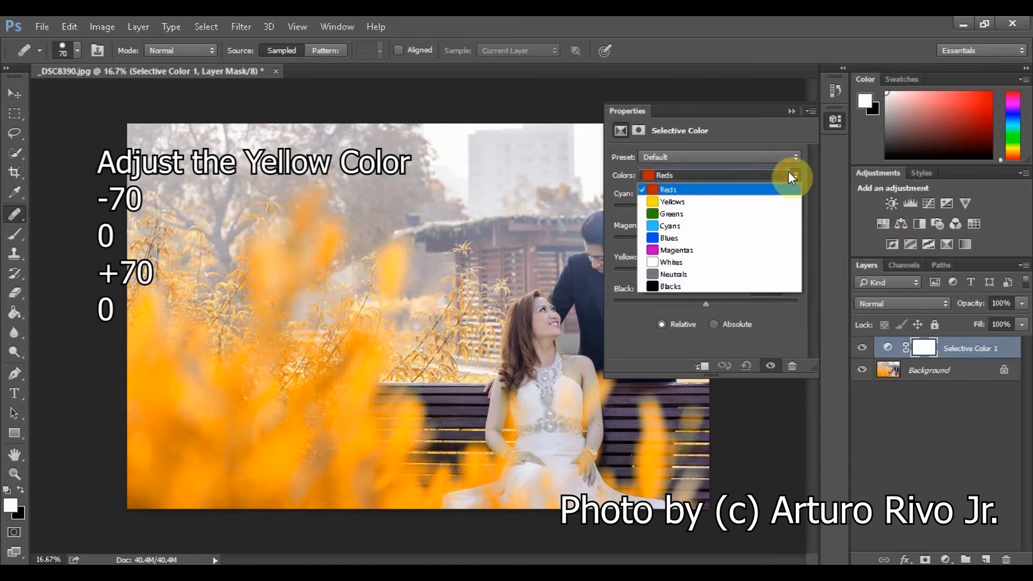
click(758, 201)
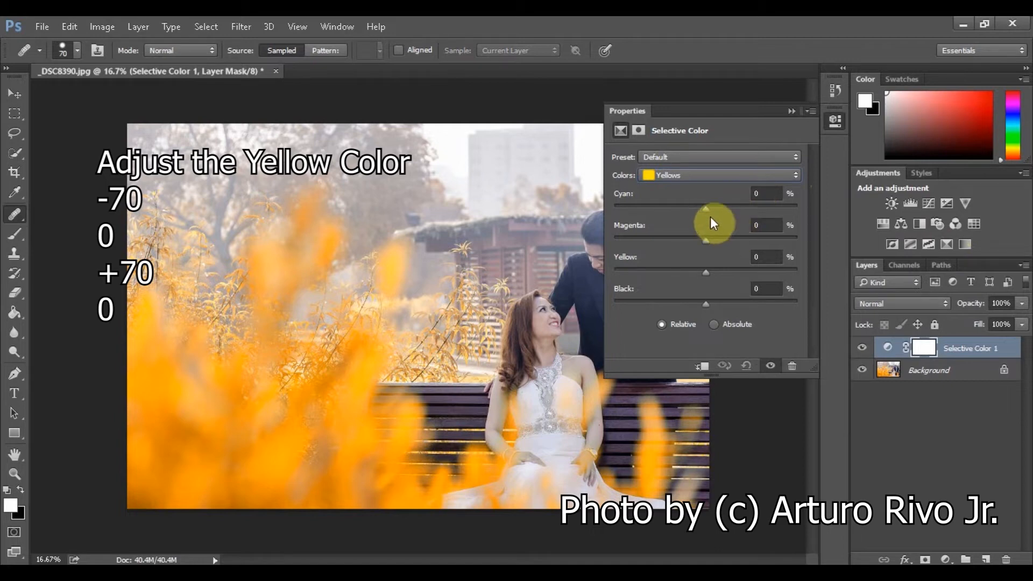
drag(705, 211, 642, 211)
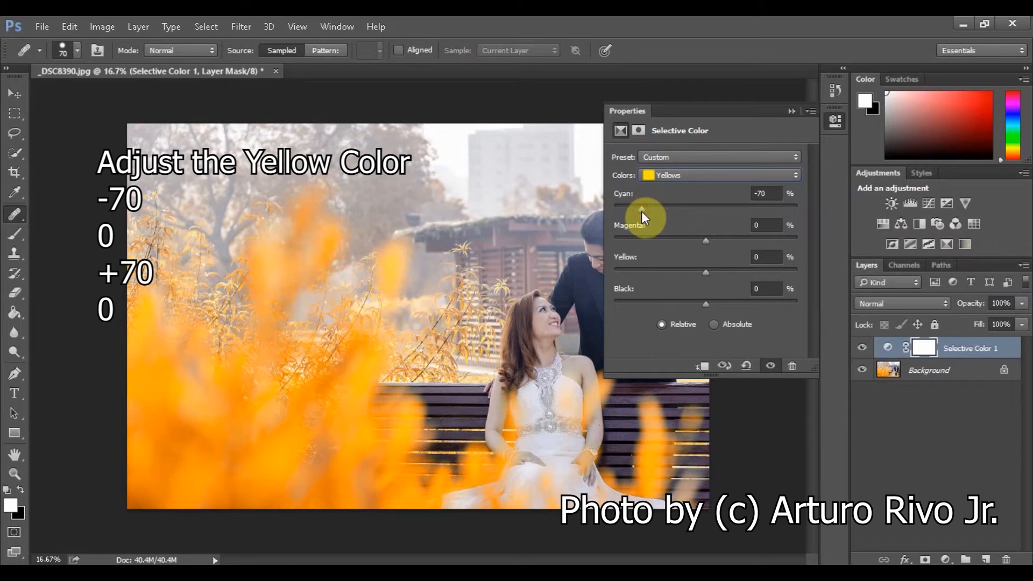
drag(709, 274, 716, 277)
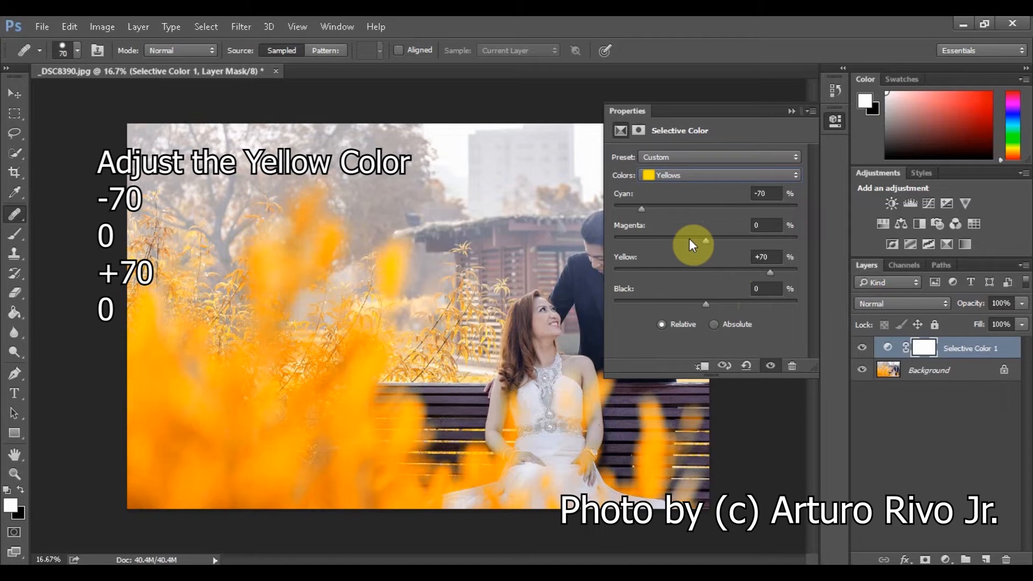
click(791, 110)
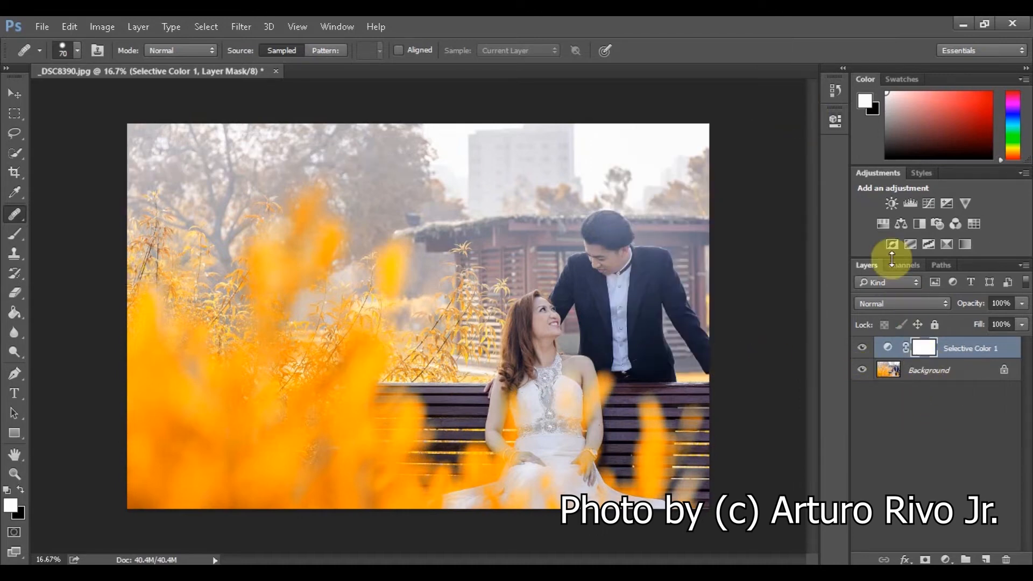
Add a Hue/Saturation adjustment layer that shifts the Yellows hue slightly toward red, and flatten the image.
click(887, 224)
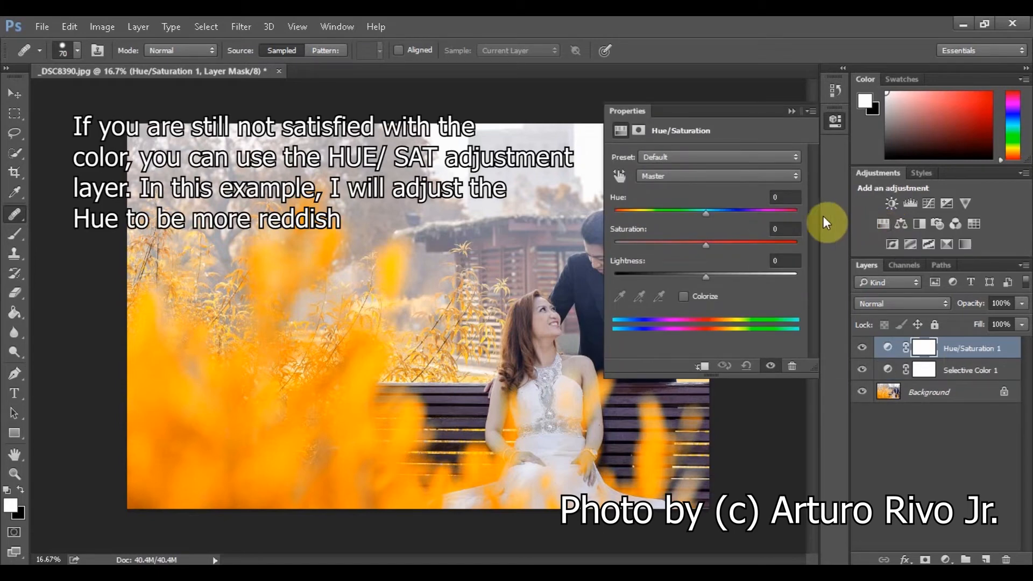
click(740, 178)
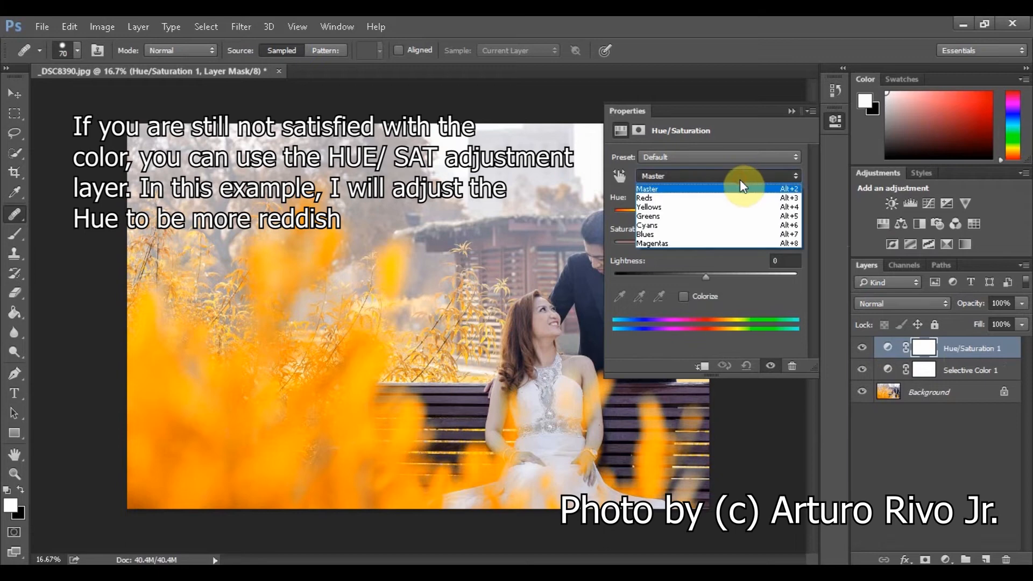
click(719, 207)
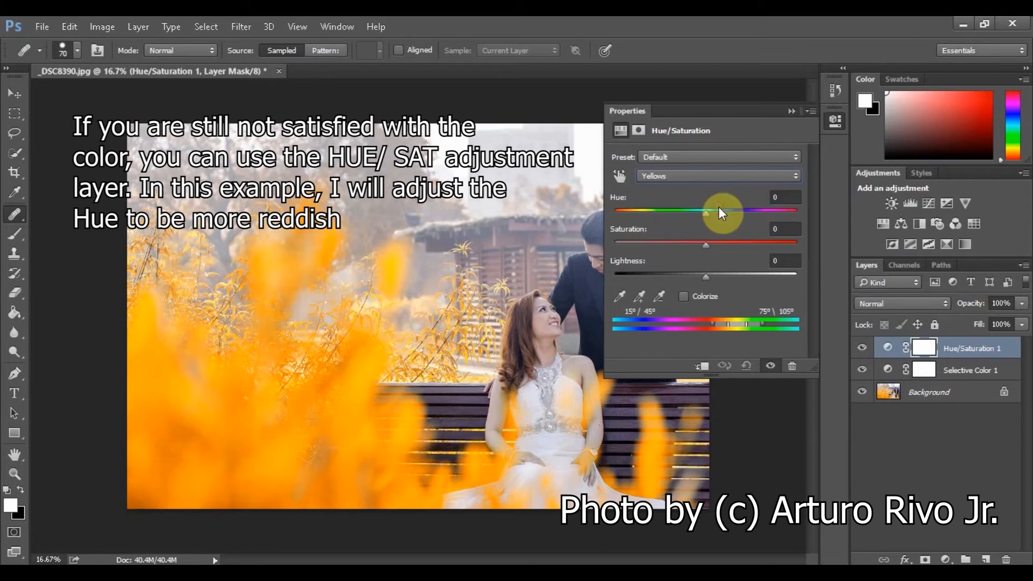
drag(710, 215, 645, 216)
mouse_move(706, 214)
mouse_down()
mouse_move(781, 212)
mouse_move(632, 210)
mouse_move(705, 212)
mouse_move(693, 216)
mouse_up()
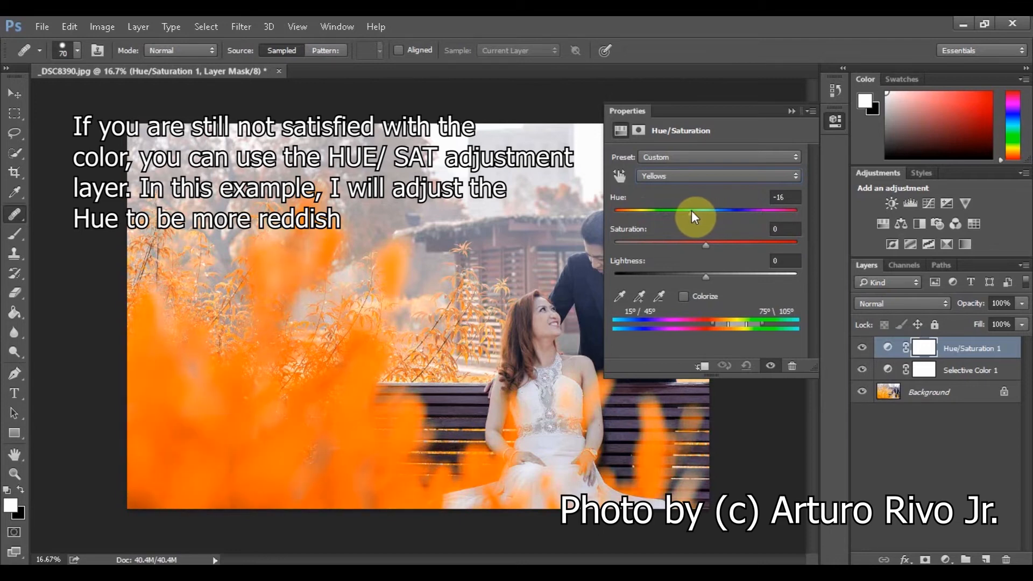
drag(693, 216, 695, 213)
click(790, 113)
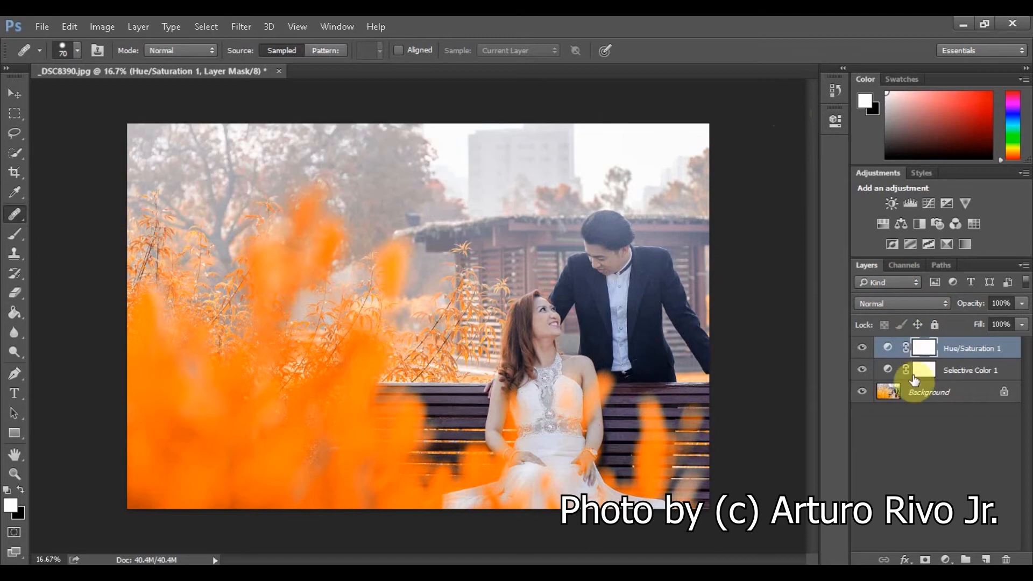
right_click(1014, 354)
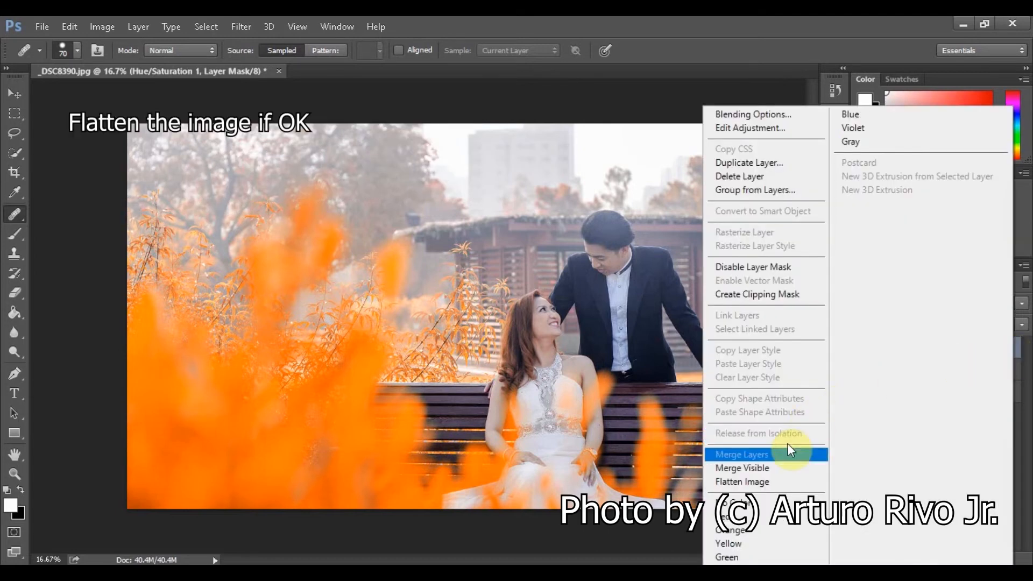
click(773, 478)
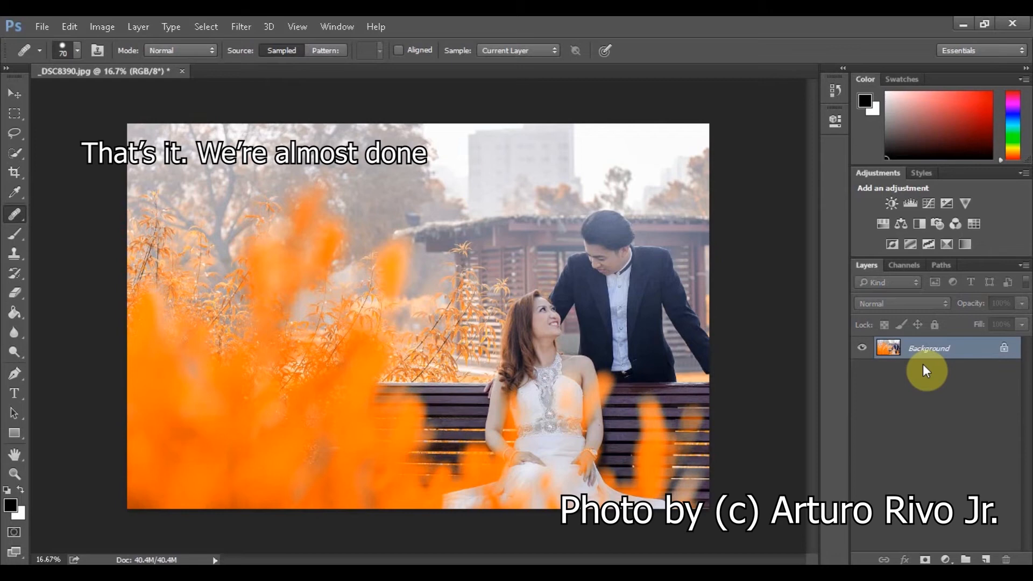
Render a 50-300mm Zoom lens flare at 117% brightness in the photo's upper-right corner.
click(235, 25)
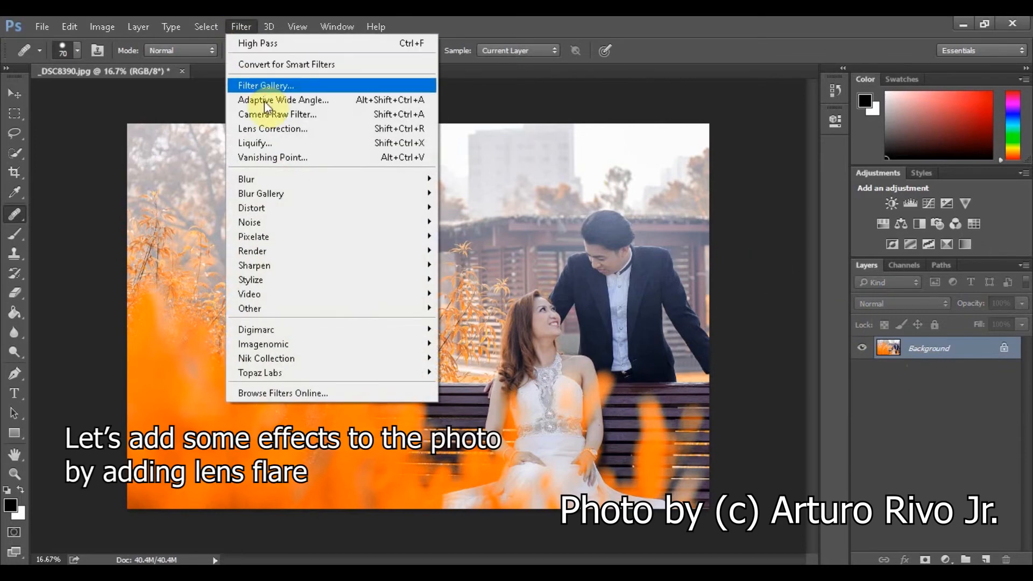
mouse_move(291, 294)
mouse_move(347, 251)
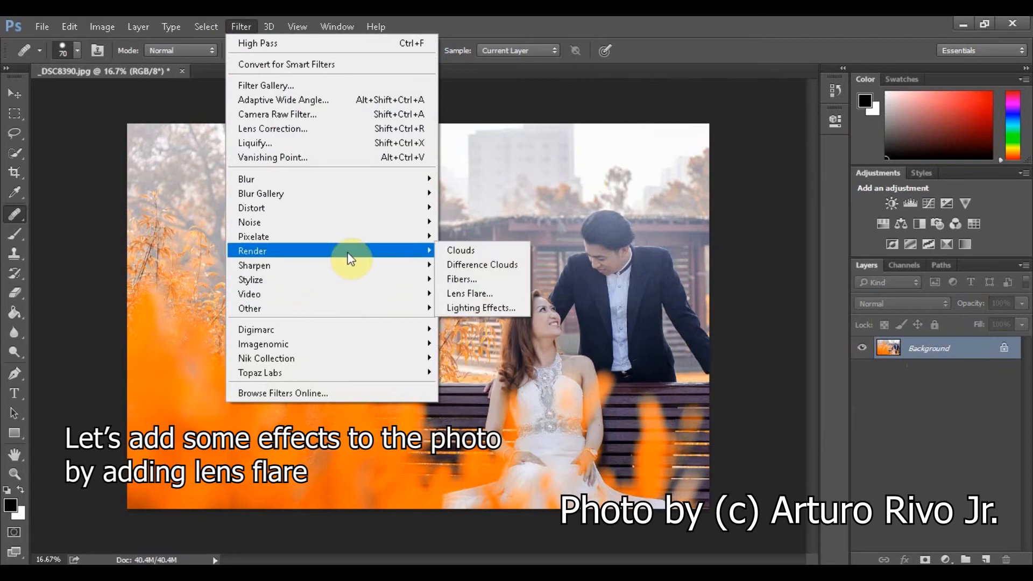
click(461, 292)
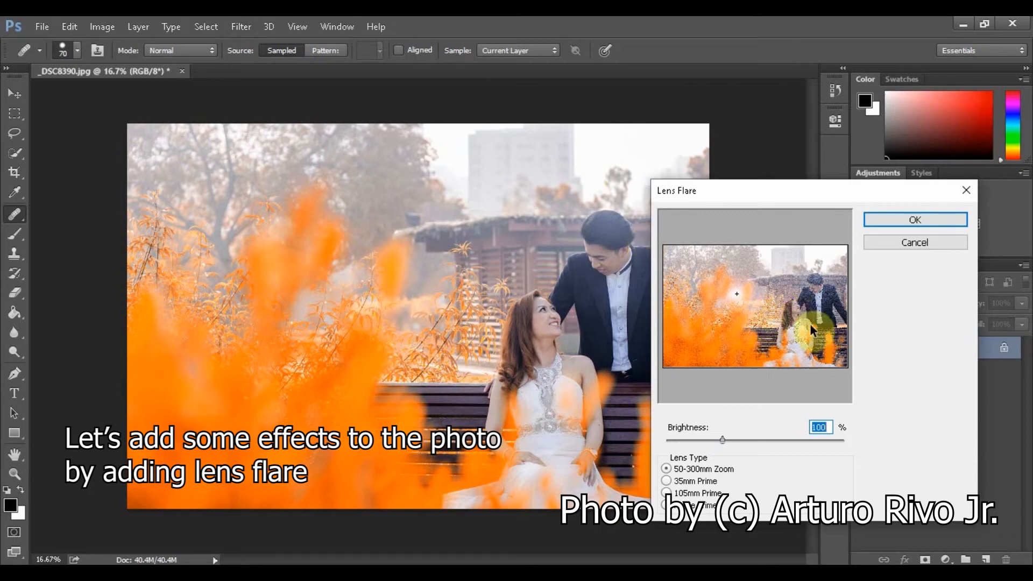
drag(745, 297, 845, 257)
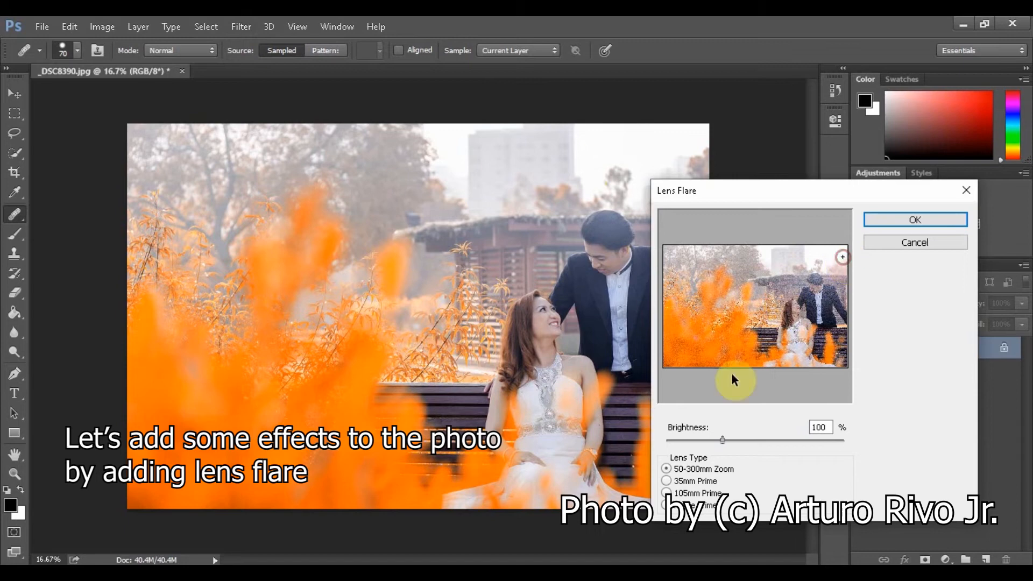
mouse_move(722, 440)
mouse_down()
mouse_move(738, 443)
mouse_move(731, 437)
mouse_up()
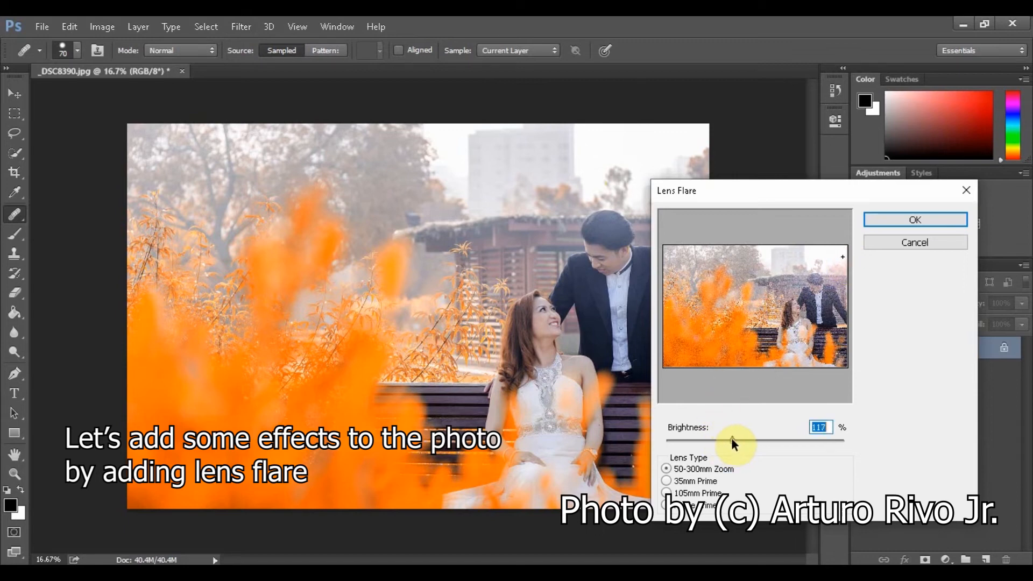
click(899, 220)
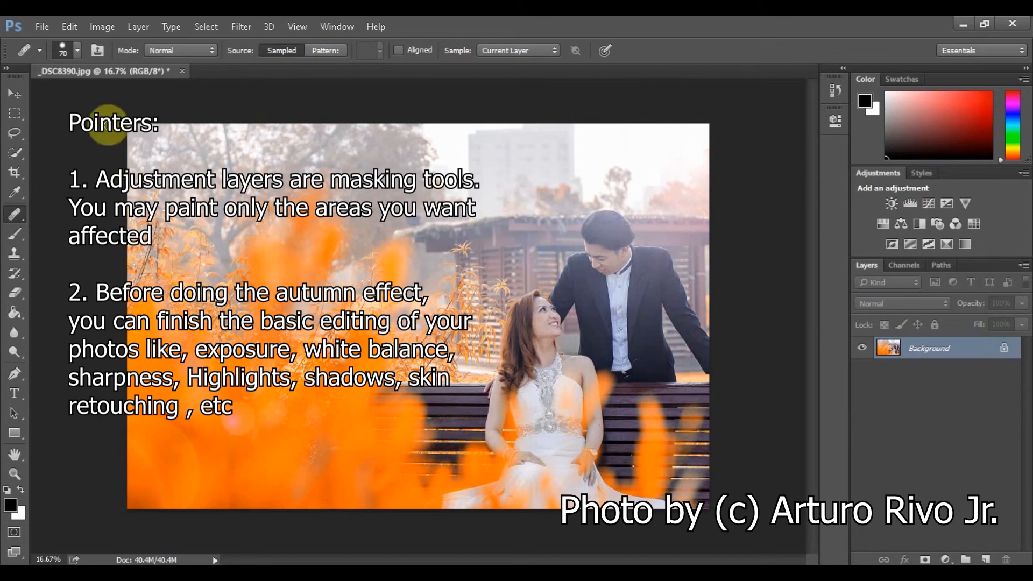
click(42, 26)
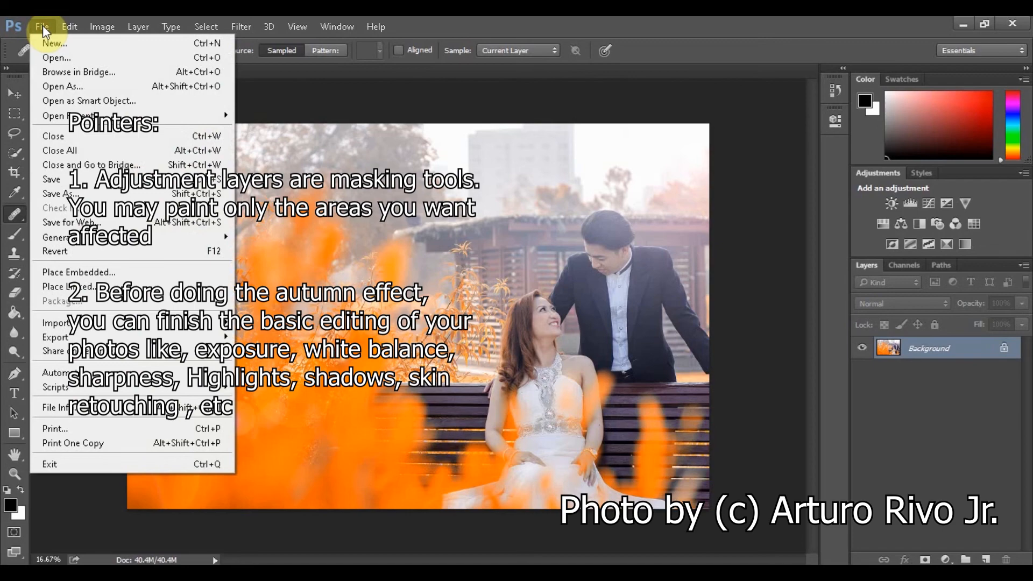
click(38, 29)
click(456, 22)
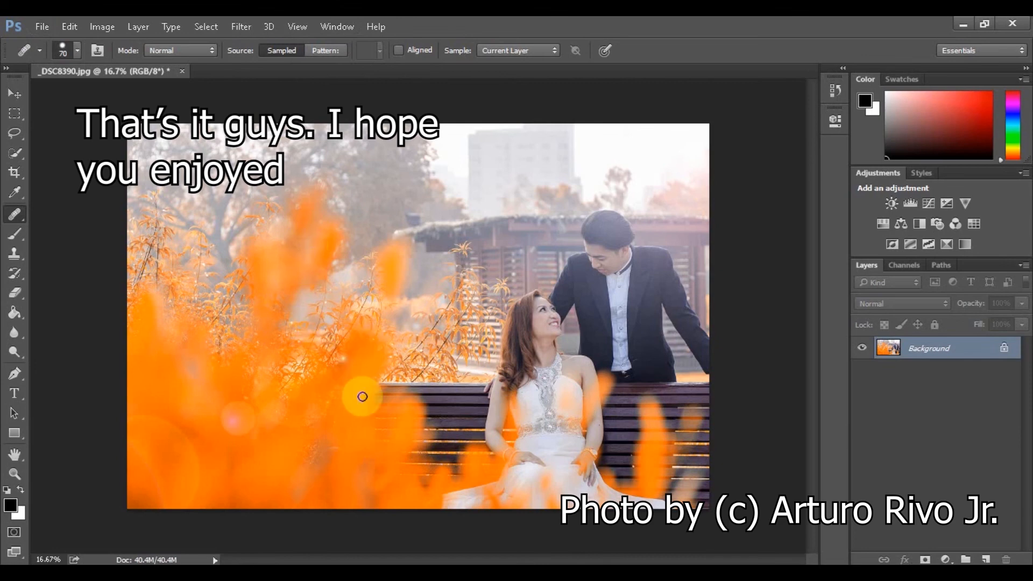